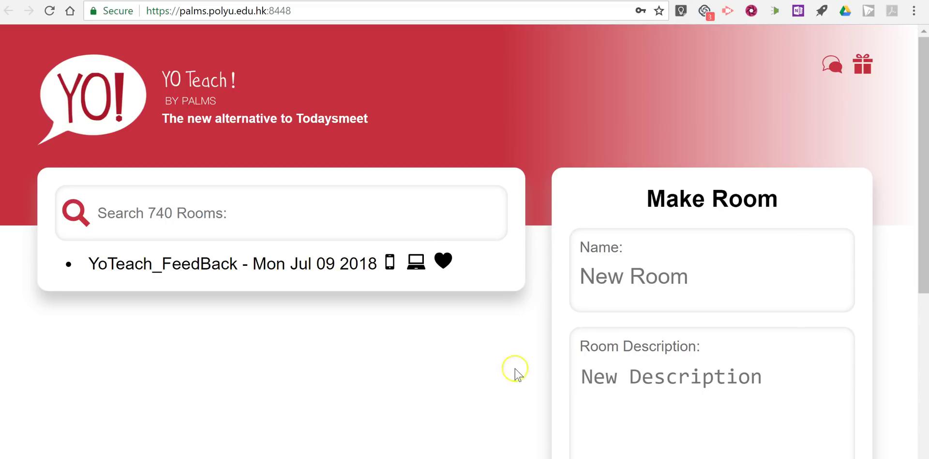
Enter the teacher's classroom name as the new room's name.
scroll(556, 356, down, 3)
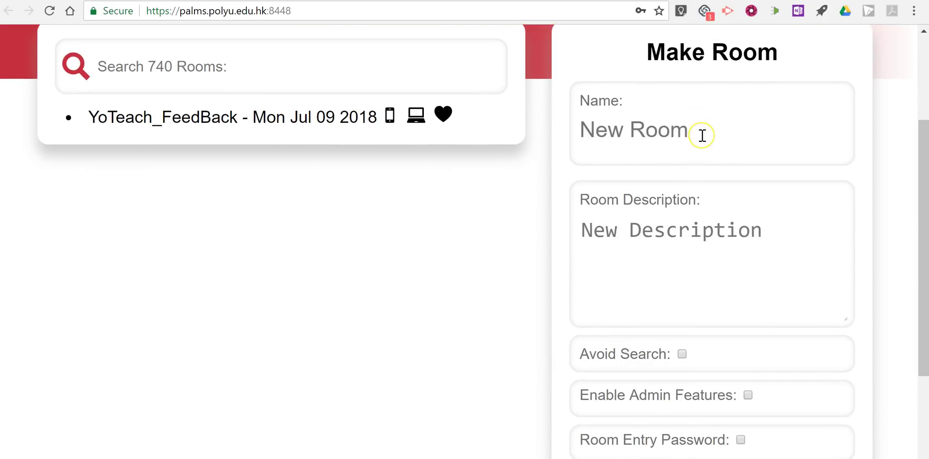
click(702, 135)
text(M)
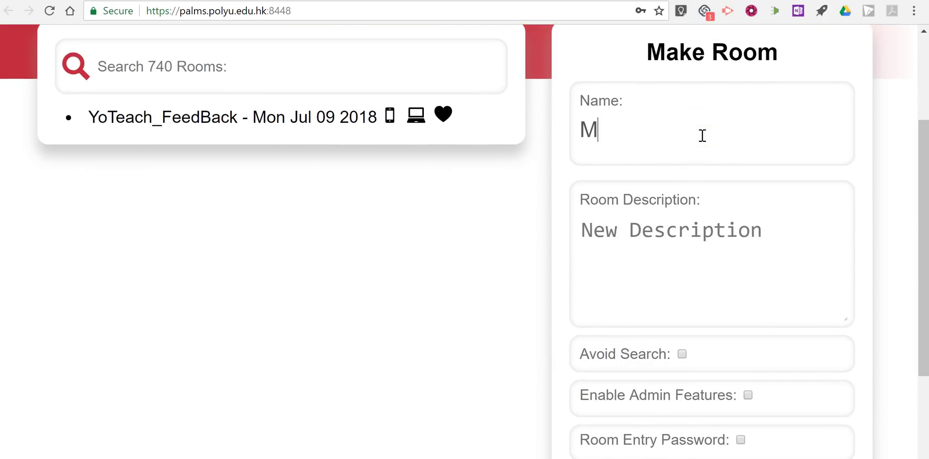
text(r. Byrne's Classroom)
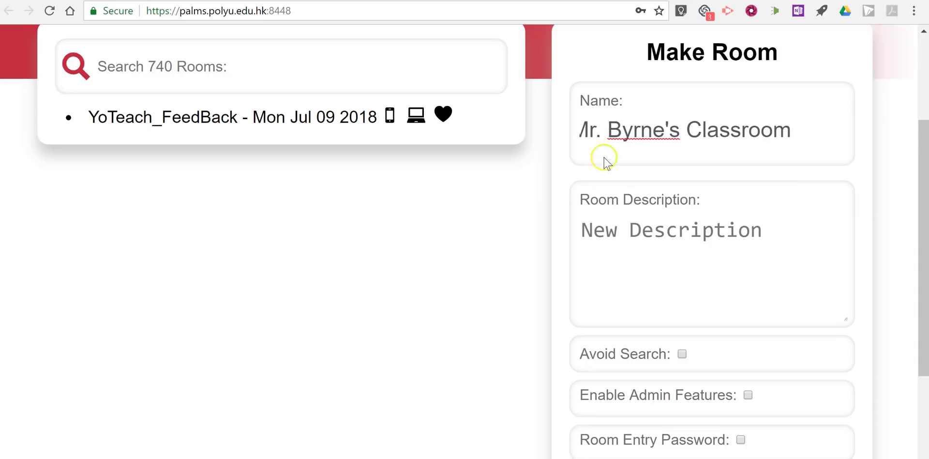
Write the room description as a chat room for the teacher's students.
click(654, 236)
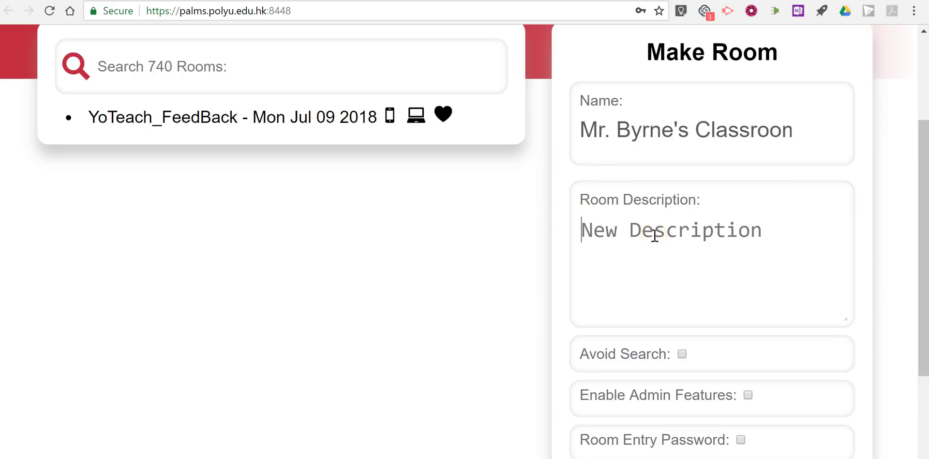
text(This is a roo)
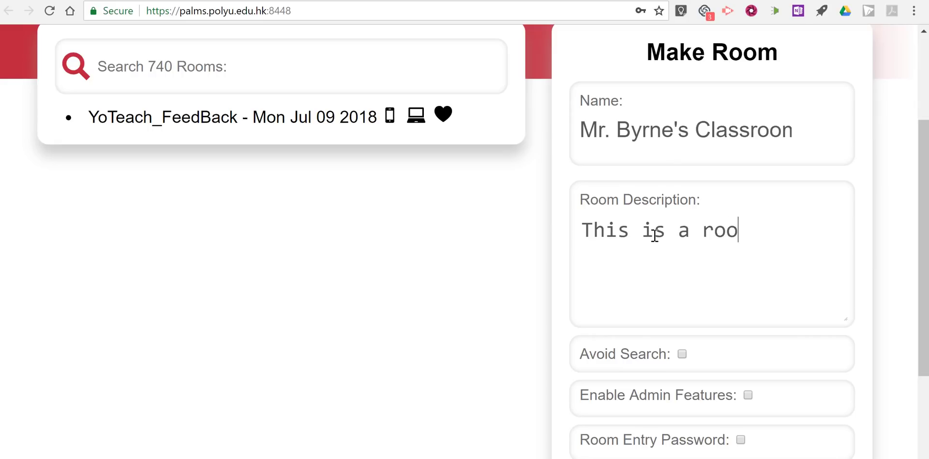
key(BackSpace)
key(BackSpace)
key(BackSpace)
text(chat room )
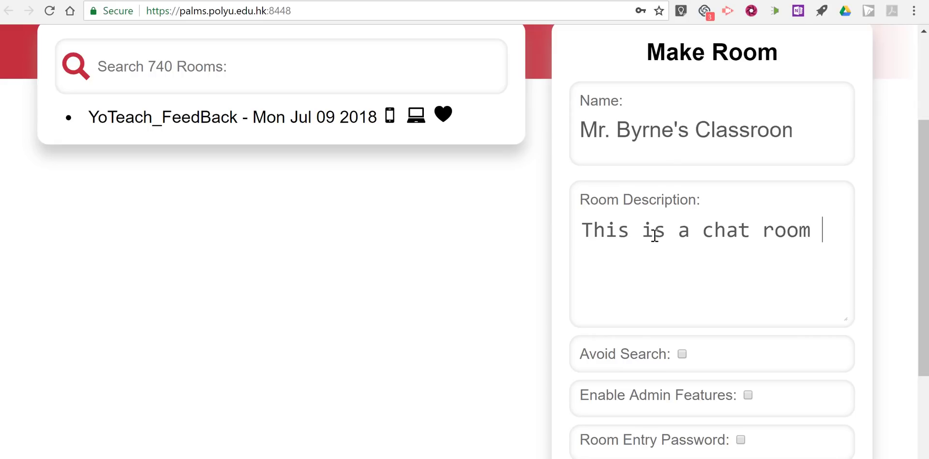
text(for mr)
key(BackSpace)
key(BackSpace)
text(Mr)
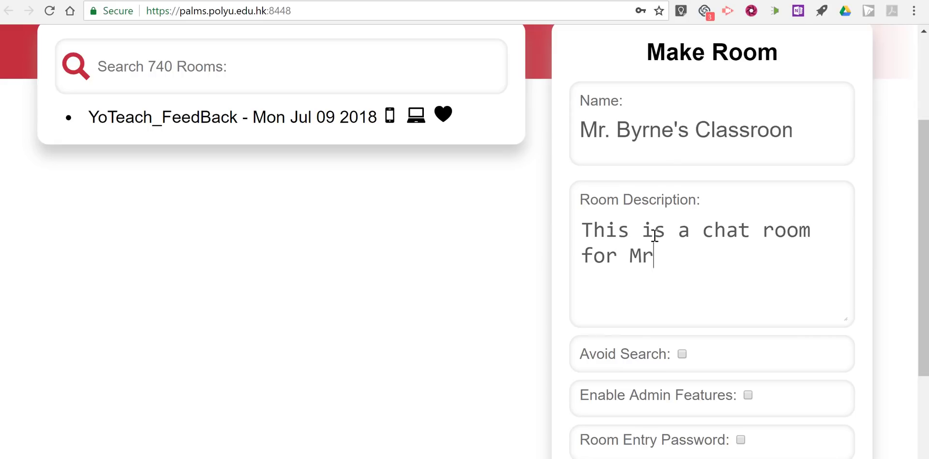
text(. Byrne's studn)
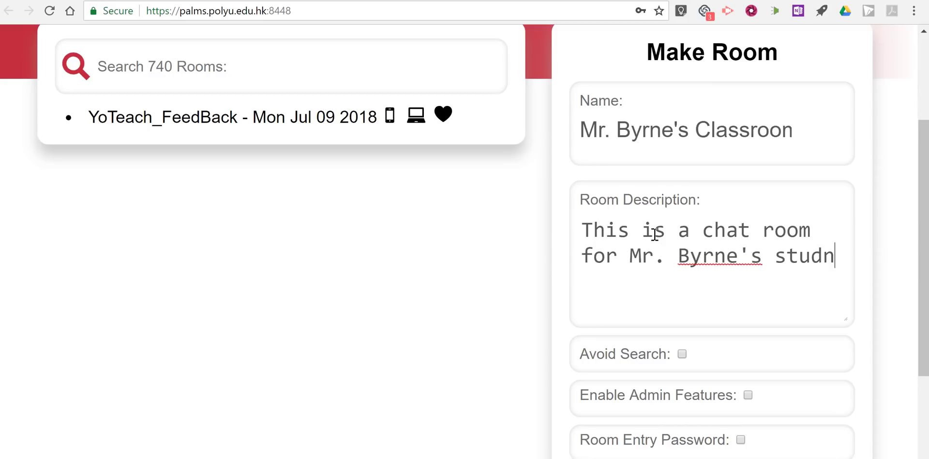
key(BackSpace)
Finish the description and set the room to avoid public room search.
text(ents.)
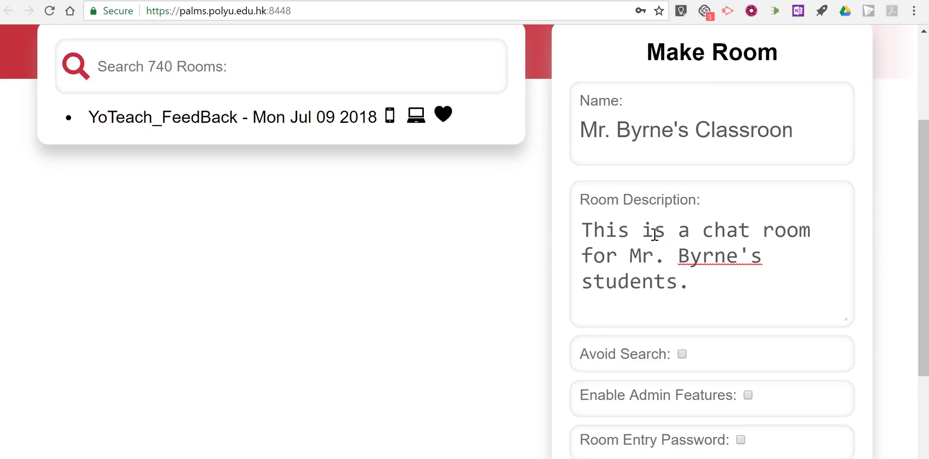
scroll(654, 234, down, 3)
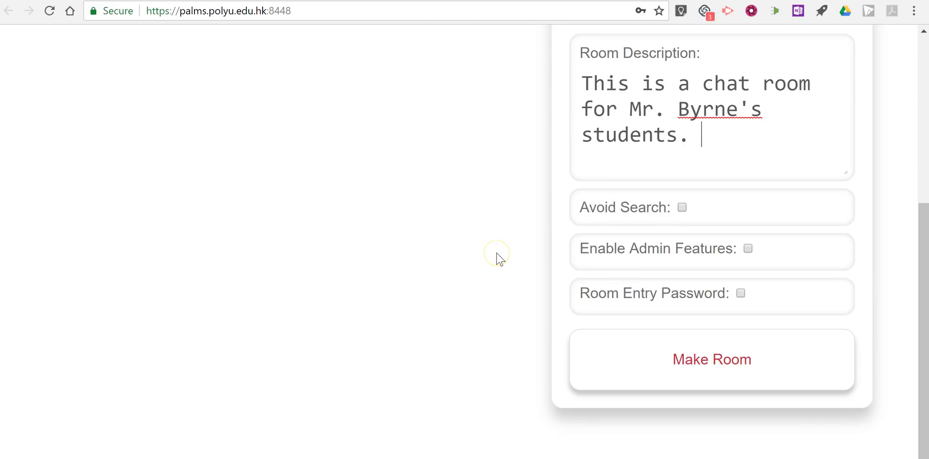
scroll(415, 232, up, 6)
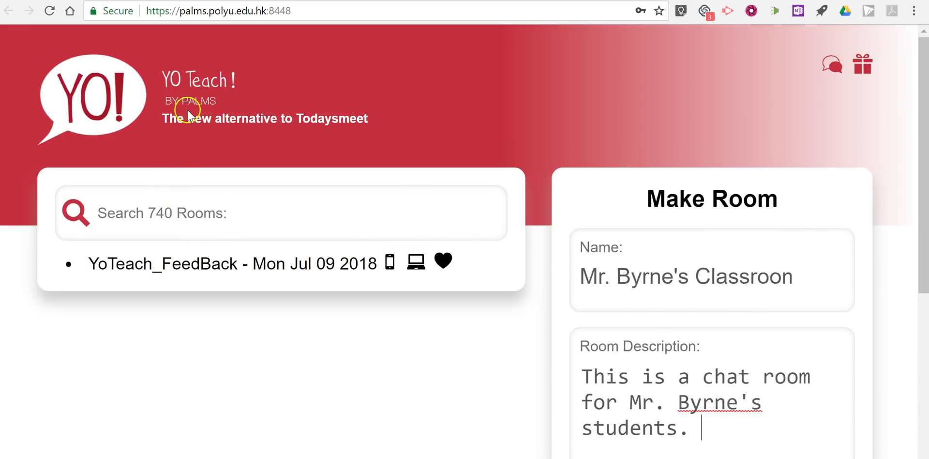
scroll(223, 203, down, 5)
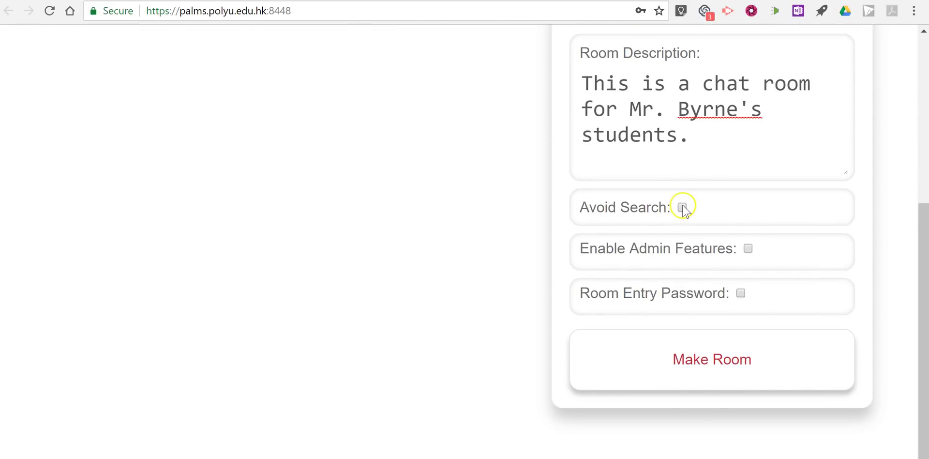
click(682, 207)
scroll(591, 264, down, 2)
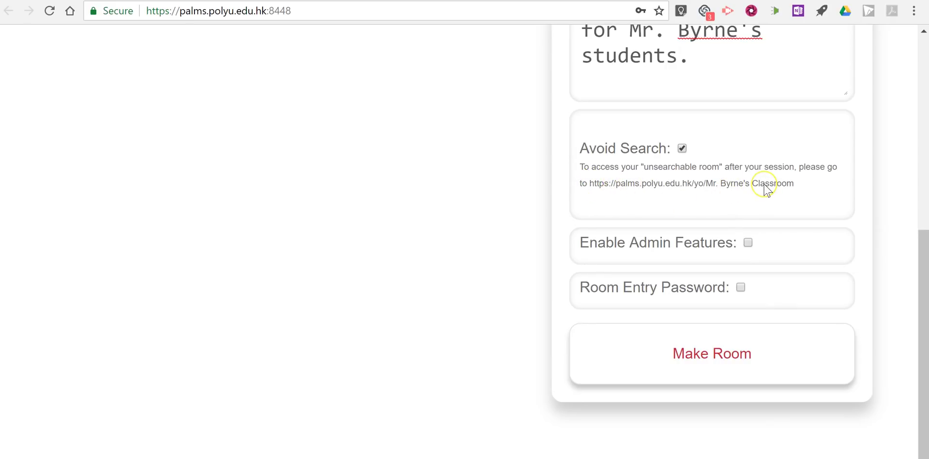
drag(786, 185, 589, 189)
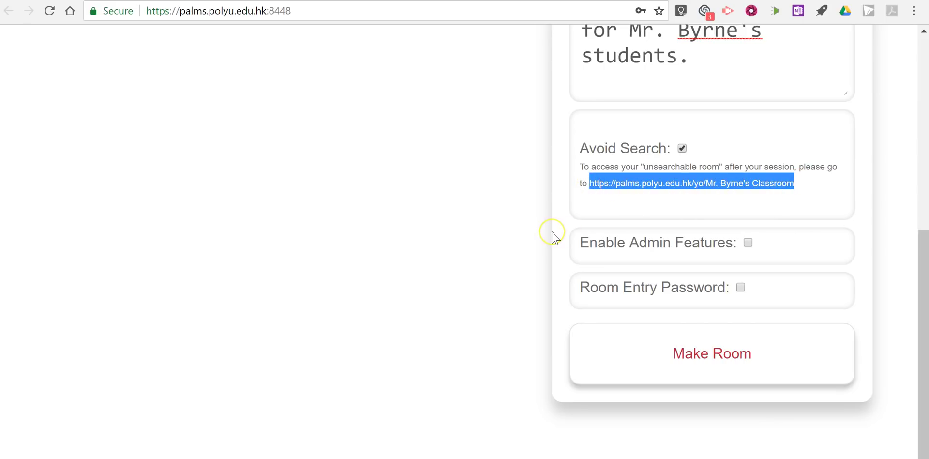
Enable admin features, replace the prefilled admin password, and create the room.
click(749, 242)
click(613, 356)
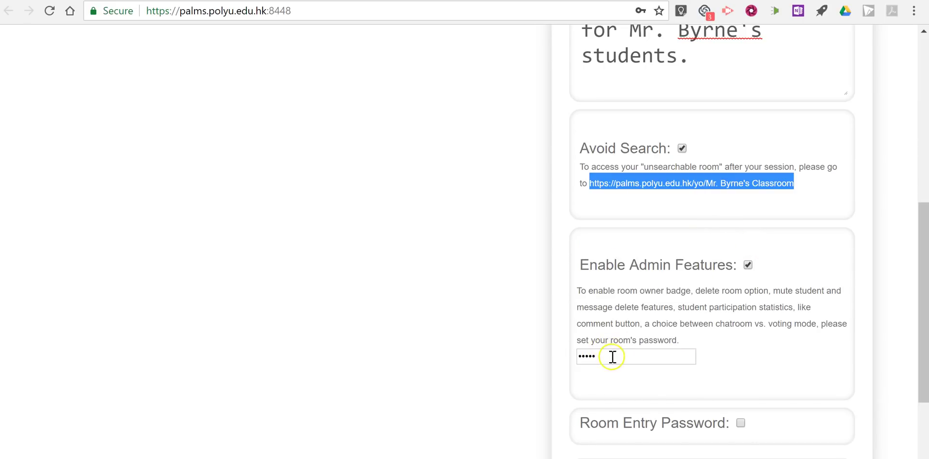
drag(616, 357, 563, 352)
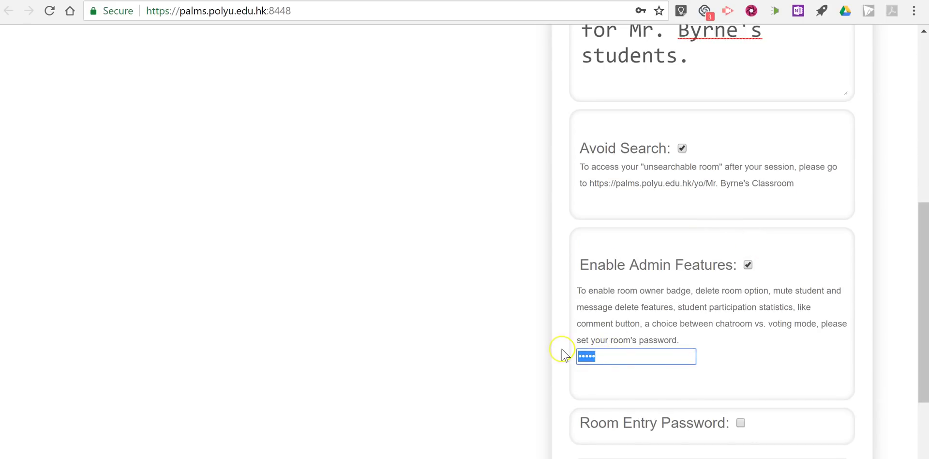
text(1)
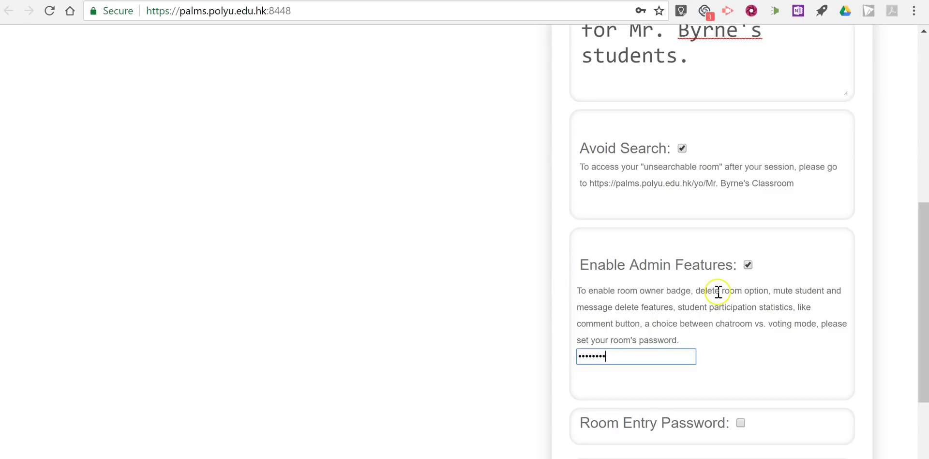
scroll(726, 375, down, 3)
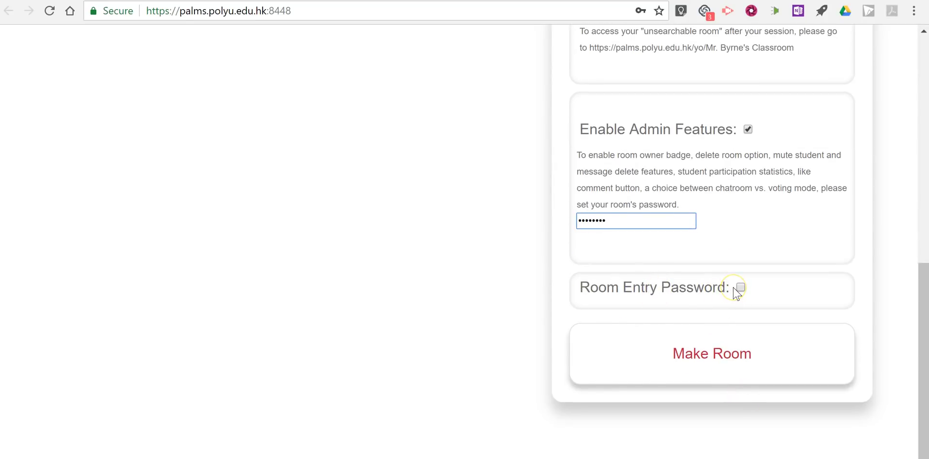
click(740, 352)
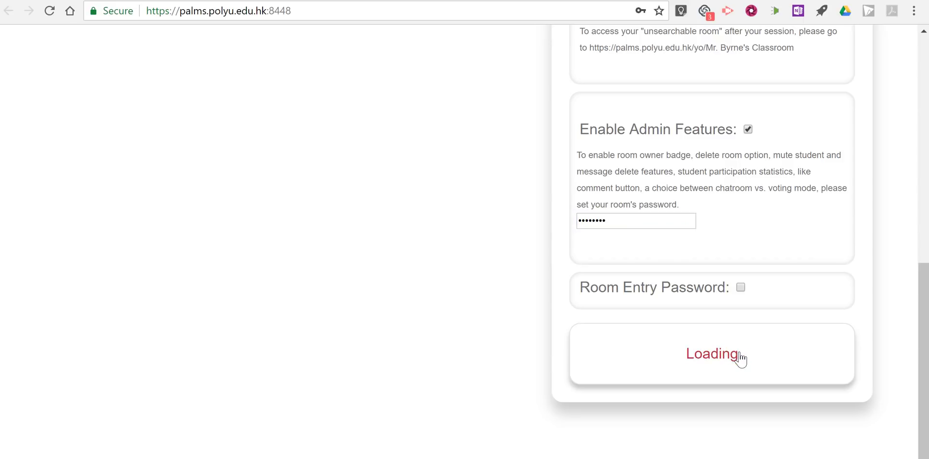
Let the browser save the room password.
click(394, 245)
click(394, 247)
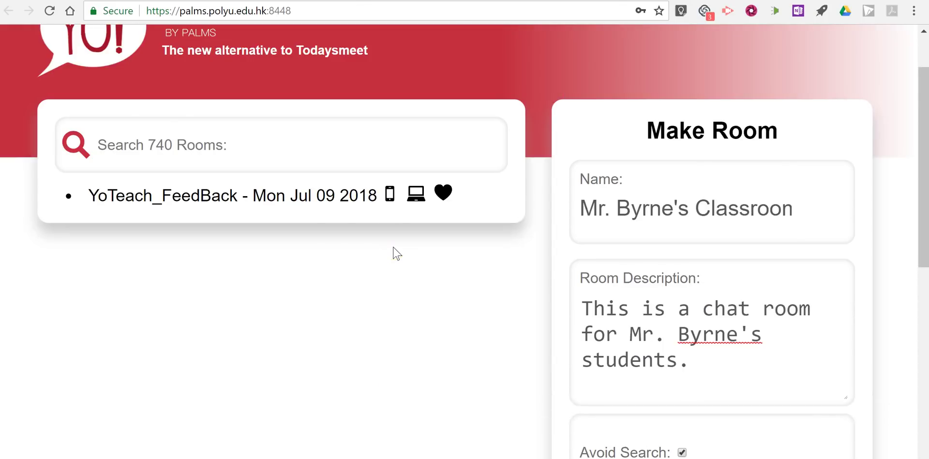
click(587, 142)
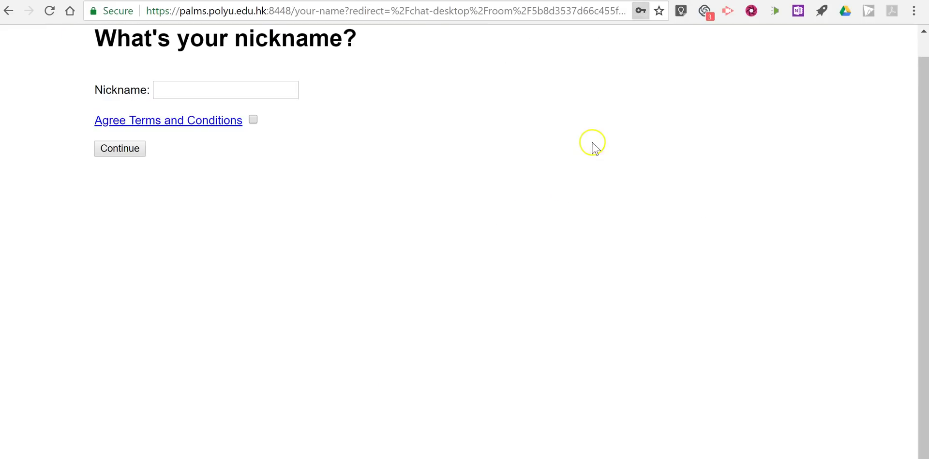
Enter the room under the teacher's nickname after agreeing to the terms and conditions.
click(196, 94)
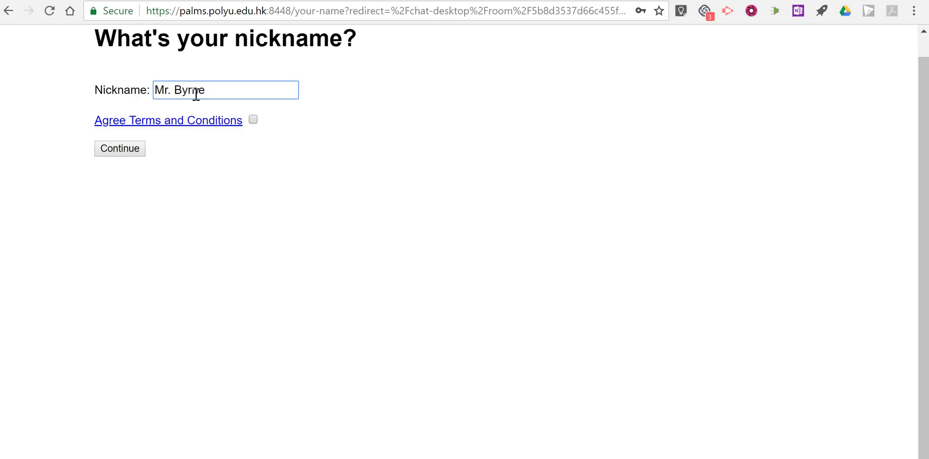
text(Mr. Byrne)
click(253, 120)
click(134, 154)
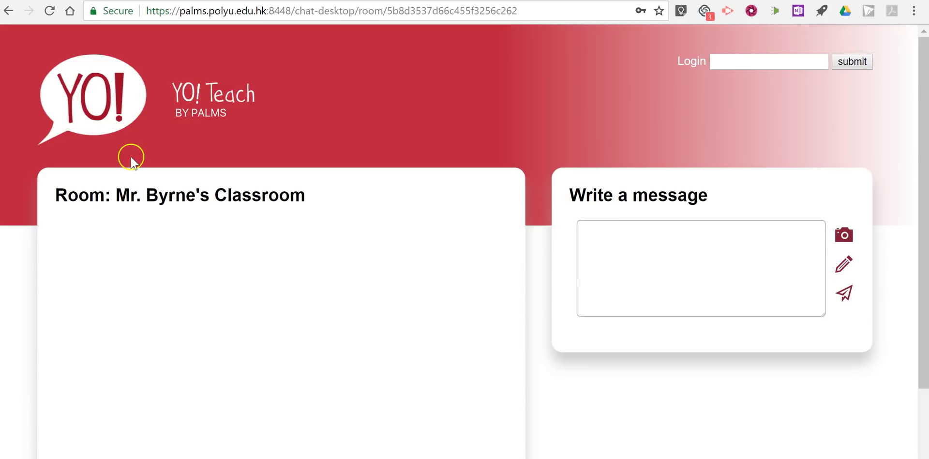
Post the message 'Welcome to Class.' to the classroom chat.
click(618, 232)
text(Welcome to Cla)
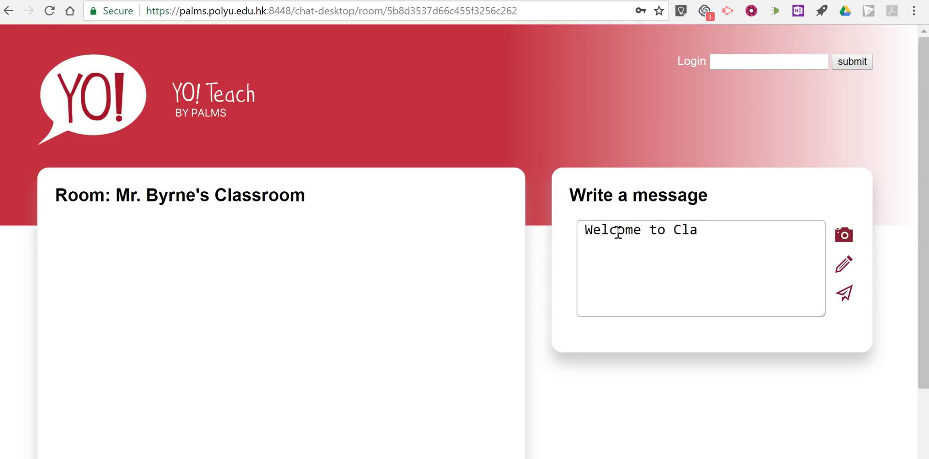
text(ss.)
key(Return)
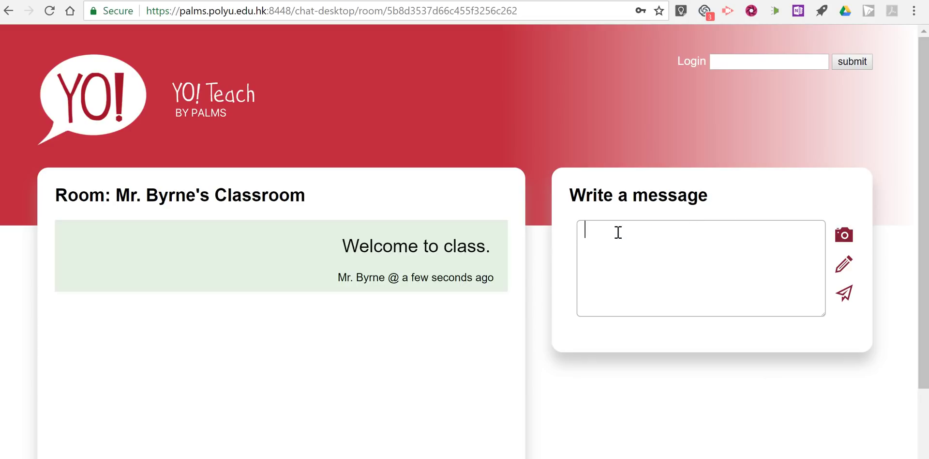
Load photo 20150311_210604 from 'Pictures and videos for Demos' onto the drawing board.
click(843, 237)
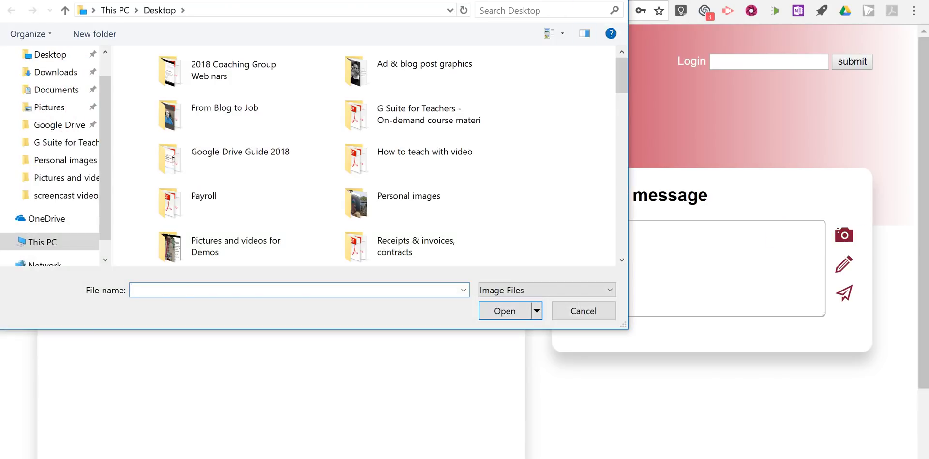
double_click(263, 244)
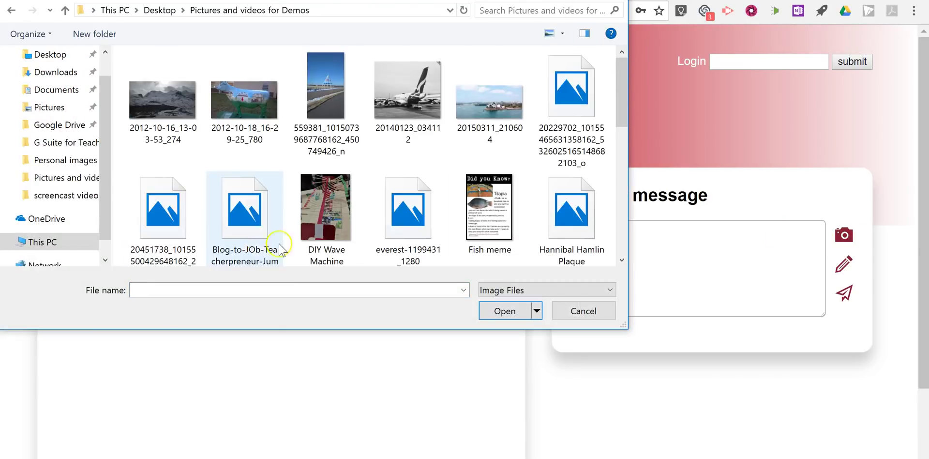
click(479, 109)
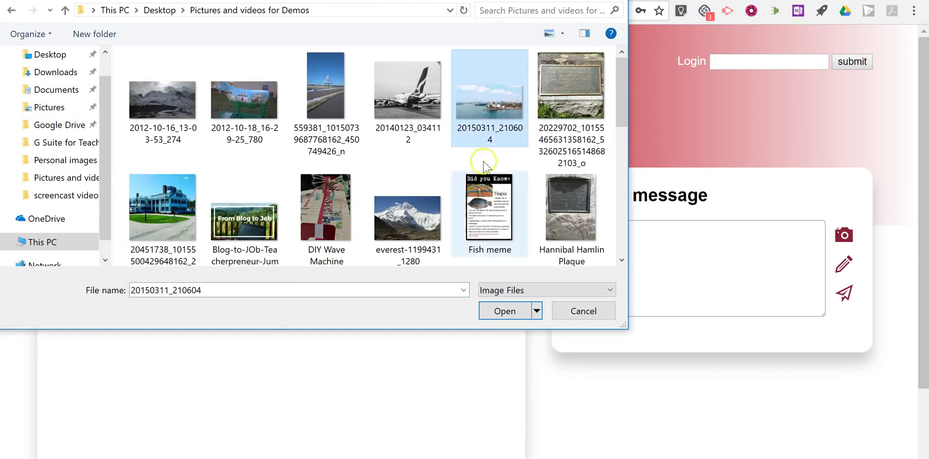
click(502, 314)
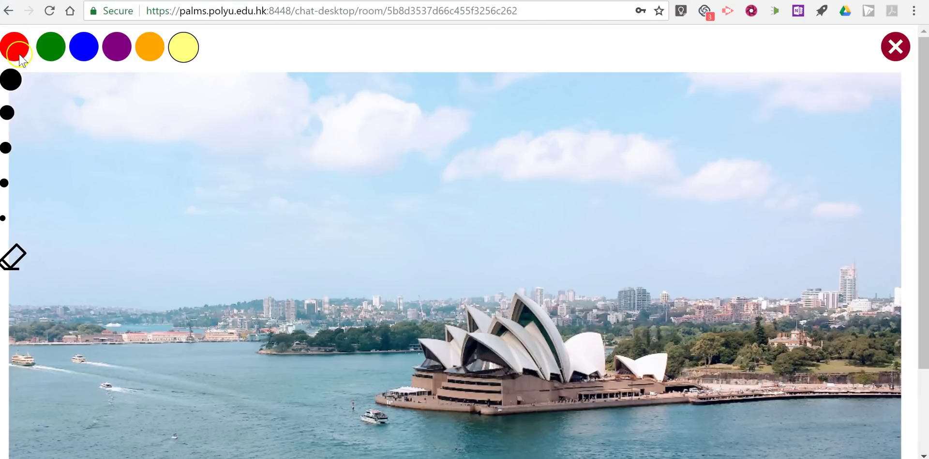
Draw a red arrow pointing at the Opera House on the photo.
click(20, 59)
mouse_move(306, 184)
mouse_down()
mouse_move(440, 291)
mouse_move(427, 236)
mouse_move(385, 291)
mouse_up()
mouse_move(293, 97)
mouse_down()
mouse_move(317, 138)
mouse_move(357, 129)
mouse_move(379, 99)
mouse_move(386, 130)
mouse_move(404, 146)
mouse_move(425, 128)
mouse_move(437, 158)
mouse_move(444, 135)
mouse_move(466, 121)
mouse_move(502, 160)
mouse_up()
Handwrite 'Where is this?' beside the arrow.
drag(577, 139, 576, 170)
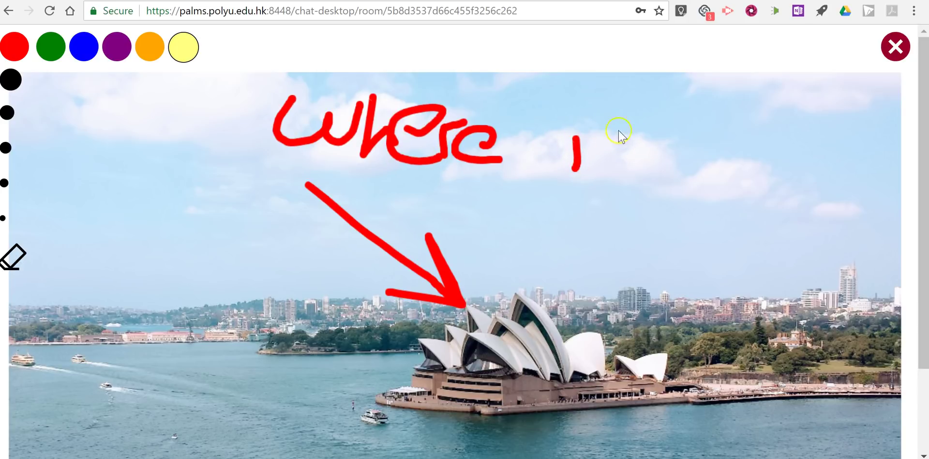
drag(612, 130, 623, 170)
mouse_move(534, 213)
mouse_down()
mouse_move(535, 233)
mouse_move(548, 220)
mouse_move(561, 235)
mouse_move(600, 232)
mouse_up()
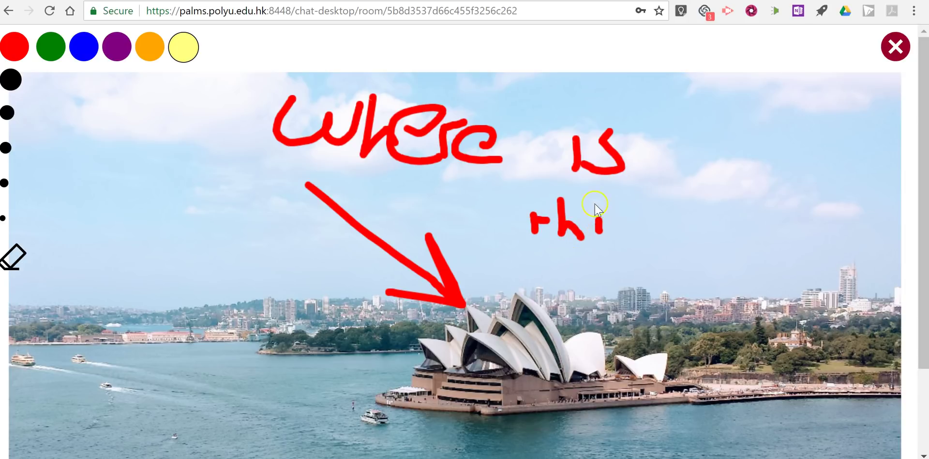
click(595, 202)
mouse_move(644, 211)
mouse_down()
mouse_move(629, 256)
mouse_move(609, 251)
mouse_up()
drag(667, 188, 682, 287)
click(680, 304)
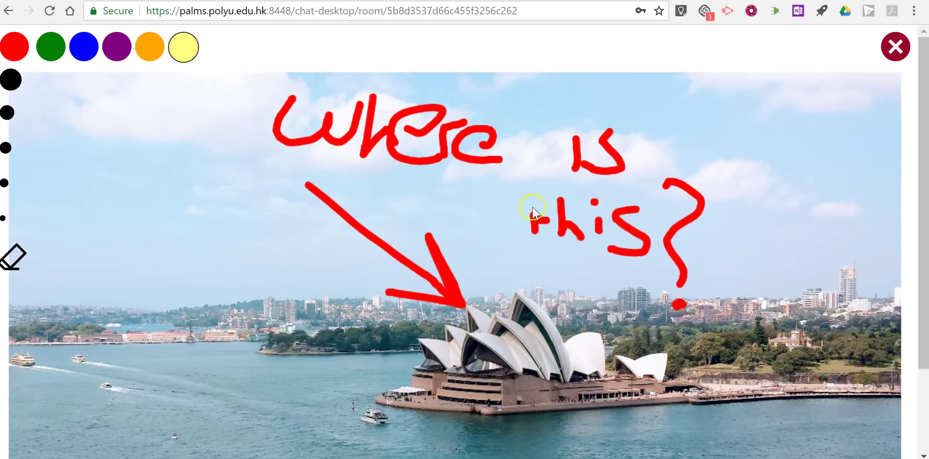
Post the annotated Opera House photo to the room.
mouse_move(532, 202)
mouse_down()
mouse_move(535, 243)
mouse_move(548, 220)
mouse_up()
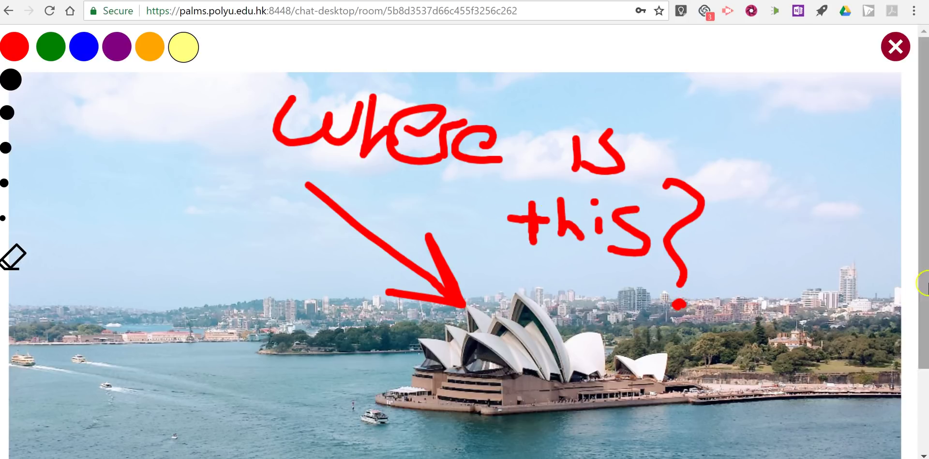
drag(924, 348, 925, 413)
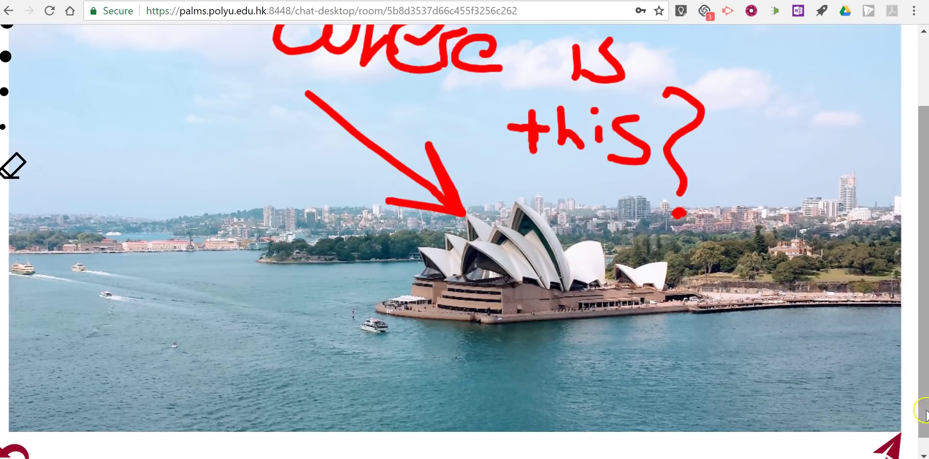
click(892, 446)
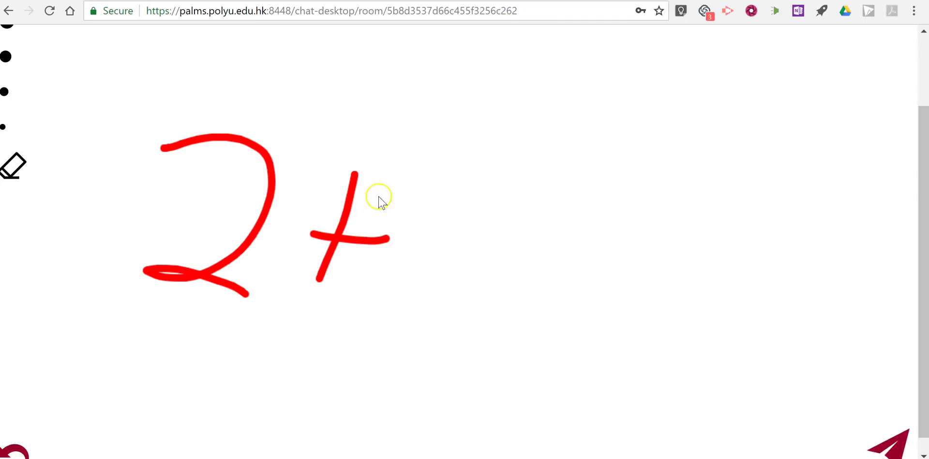
Handwrite '2+2=4' in red on the new canvas and post it to the chat.
drag(376, 196, 404, 275)
drag(458, 287, 492, 293)
drag(493, 212, 548, 212)
drag(517, 245, 585, 244)
mouse_move(600, 161)
mouse_down()
mouse_move(579, 224)
mouse_move(650, 229)
mouse_up()
drag(640, 167, 629, 293)
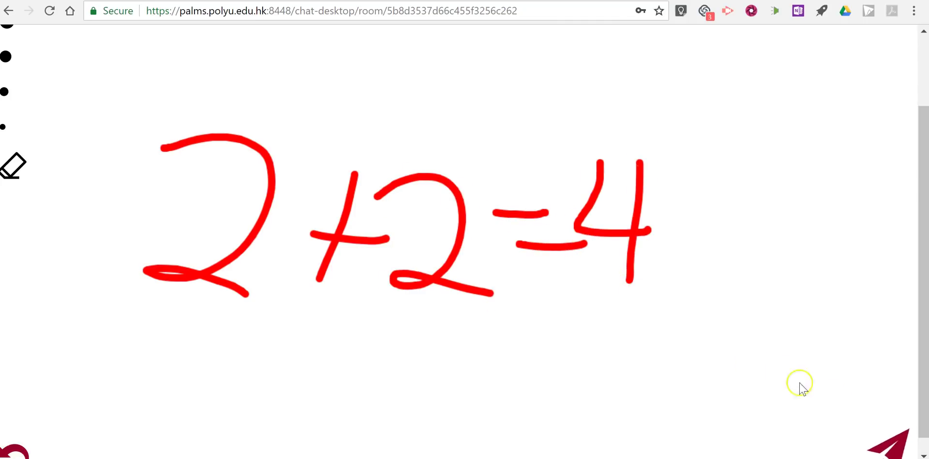
click(887, 446)
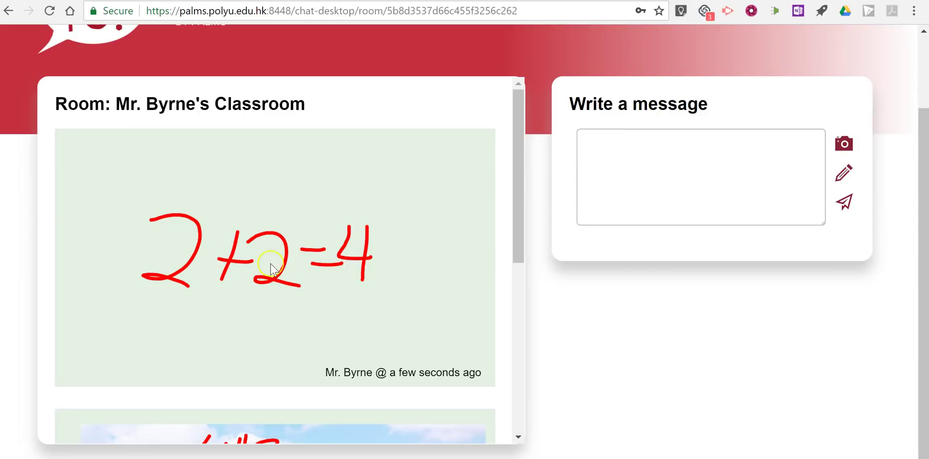
scroll(455, 277, up, 3)
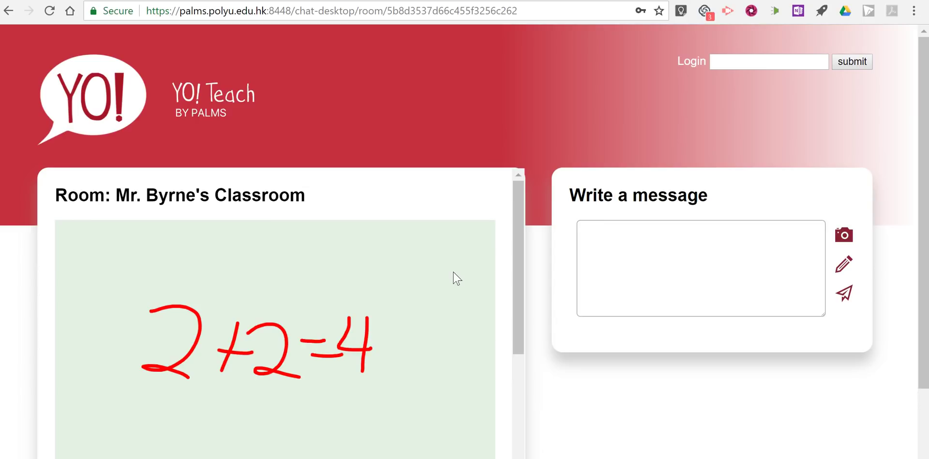
Open the classroom's web address in a new private browser window.
key(ctrl+shift+n)
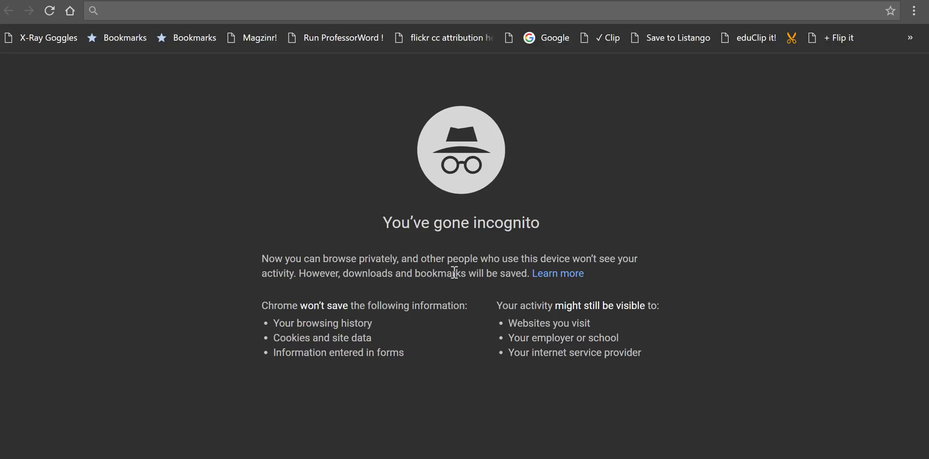
key(Return)
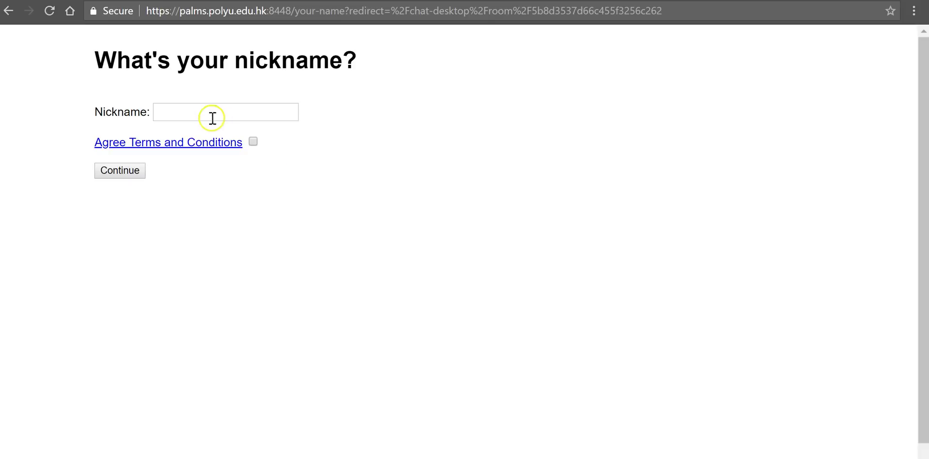
Enter the classroom under a student nickname after agreeing to the terms.
text(Mason)
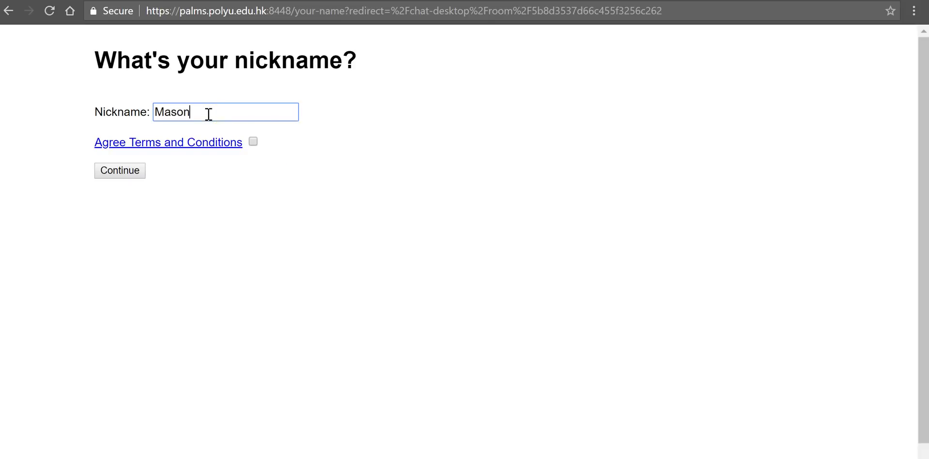
click(253, 142)
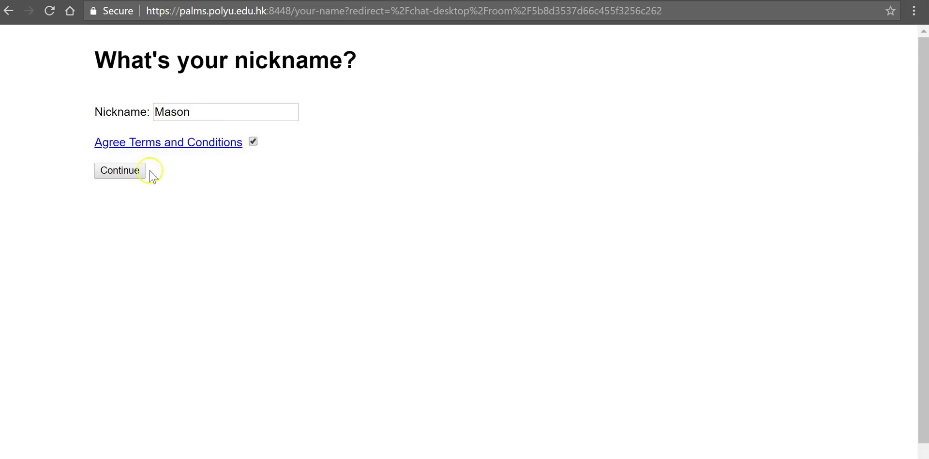
click(119, 171)
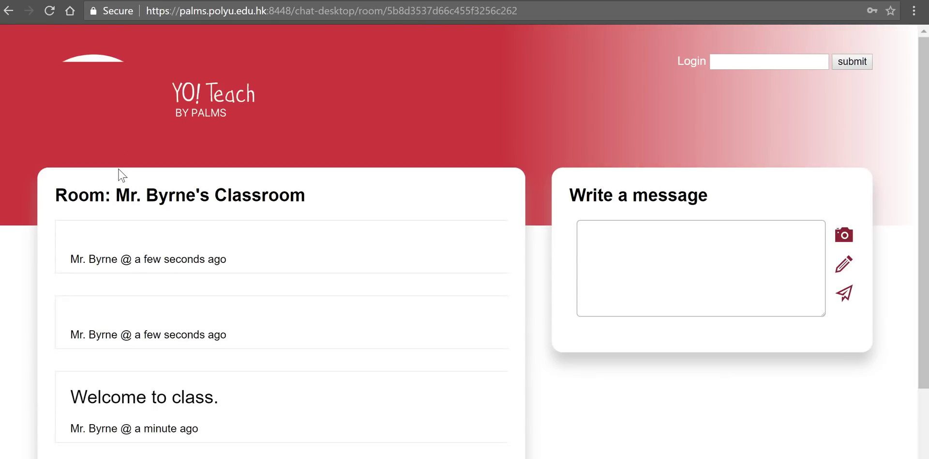
Post 'Hello classmates!' to the chat as the student.
scroll(395, 256, down, 8)
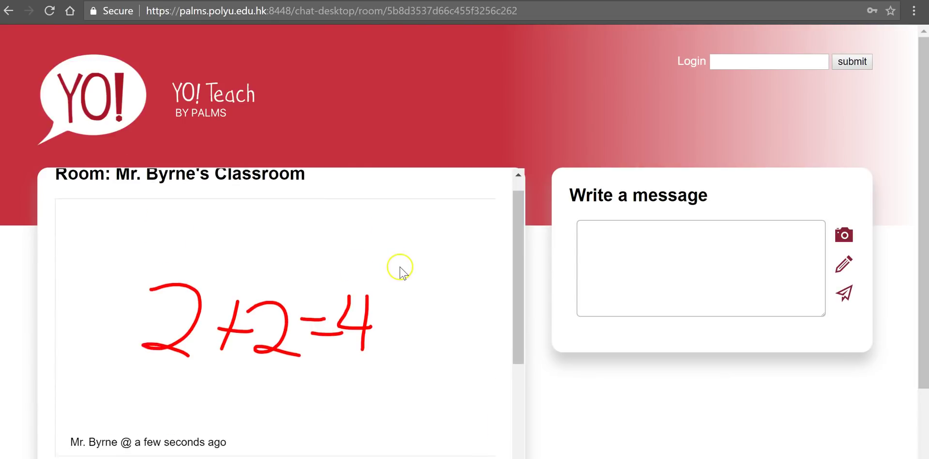
scroll(395, 285, up, 8)
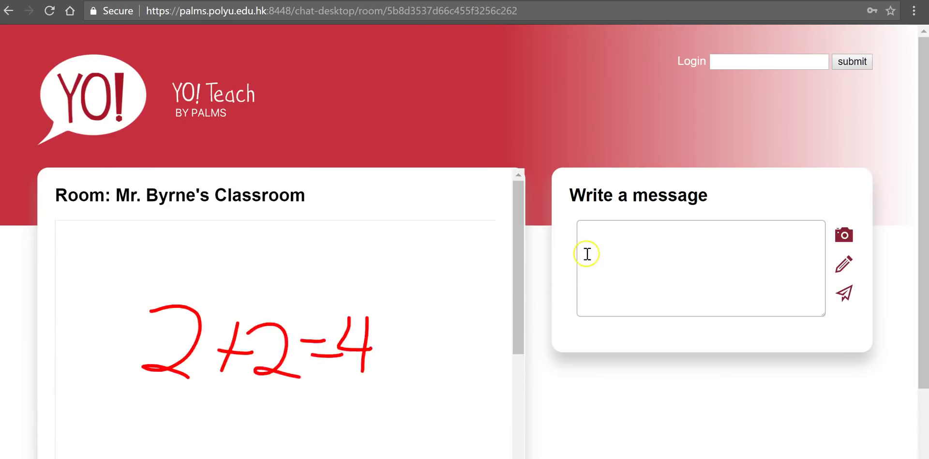
click(647, 255)
text(Hello cla)
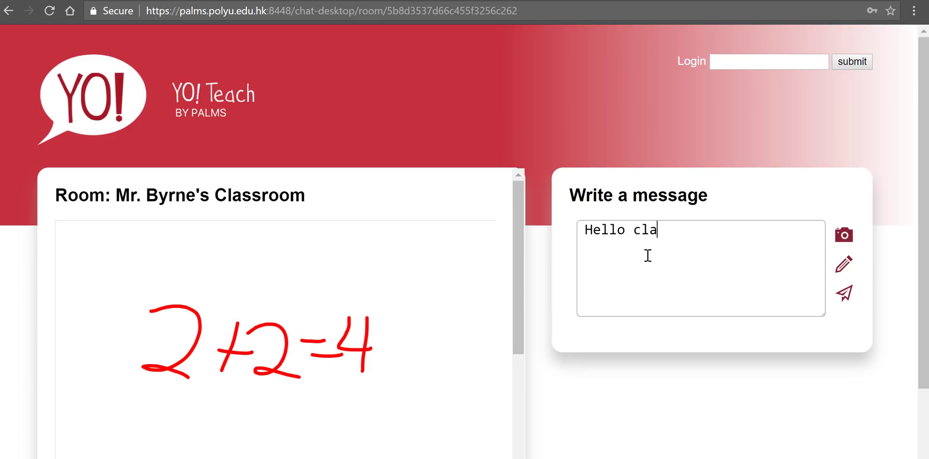
text(ssmates!)
key(Return)
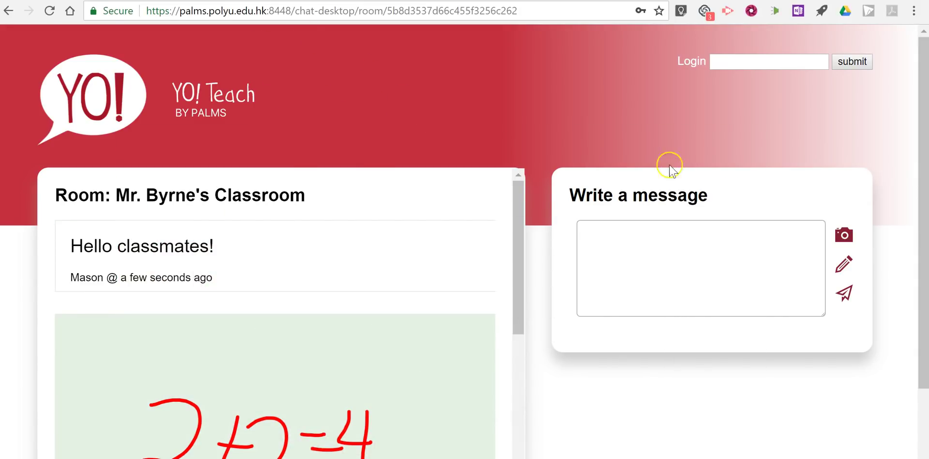
Log in to the room as administrator with the admin password.
click(784, 62)
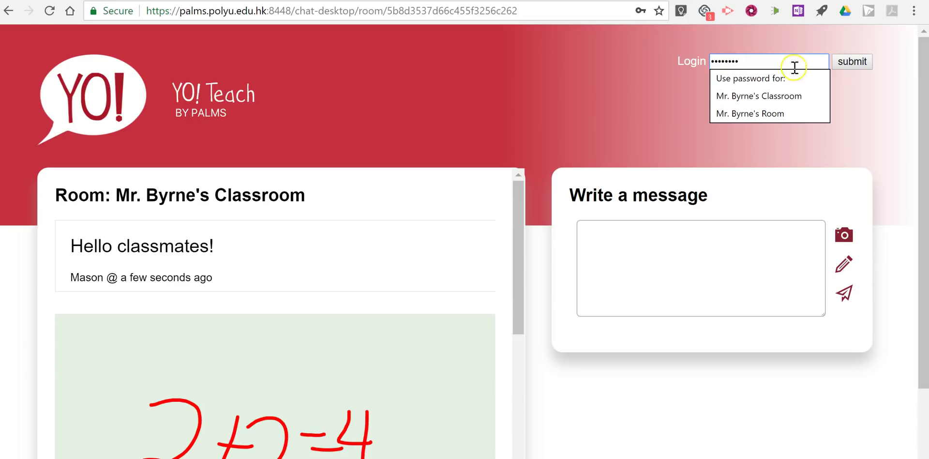
click(861, 67)
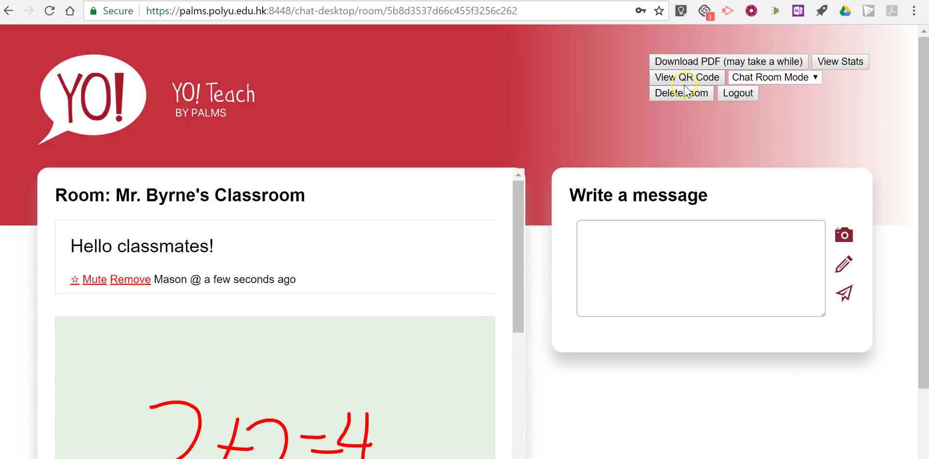
click(834, 69)
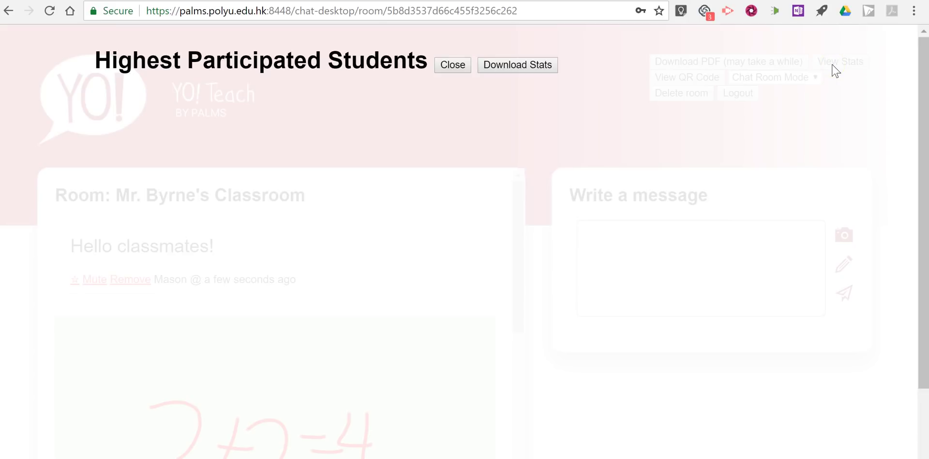
click(453, 65)
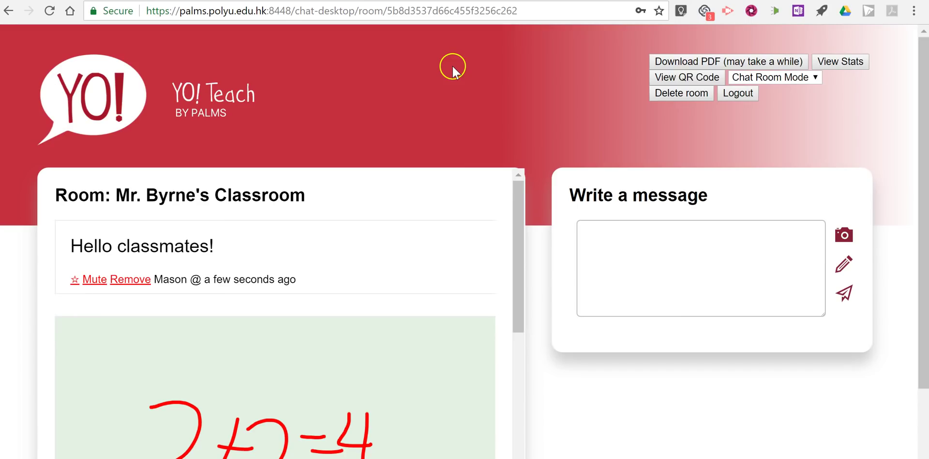
scroll(387, 181, down, 4)
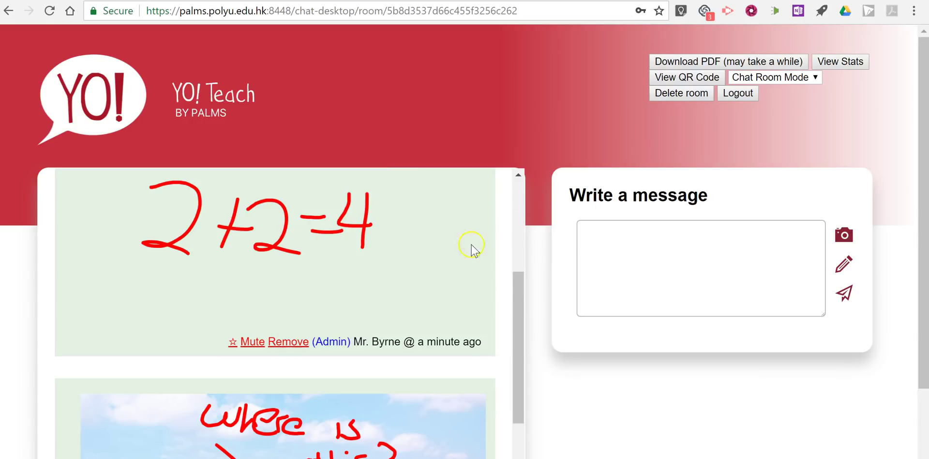
scroll(477, 248, up, 4)
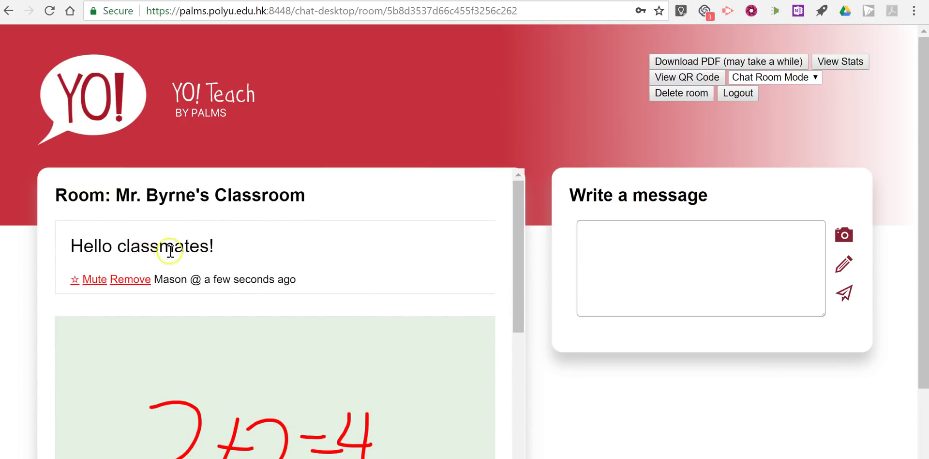
scroll(400, 242, down, 6)
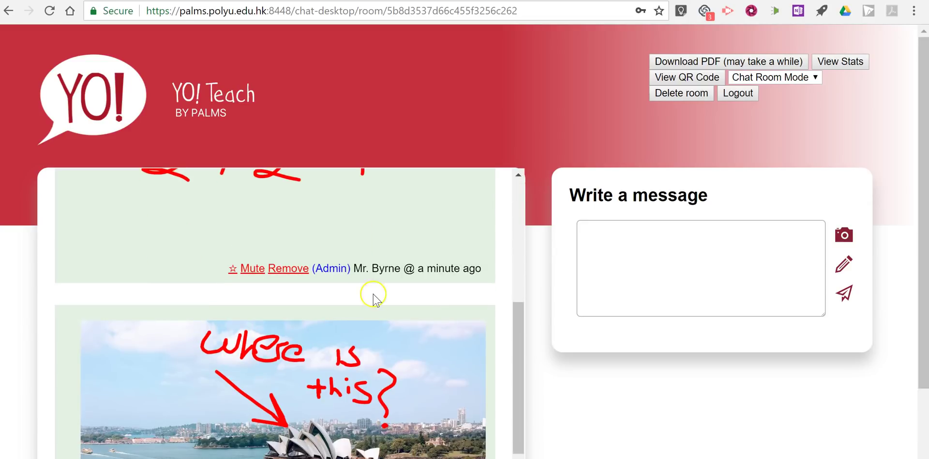
Star the 'where is this?' Sydney Opera House picture message.
scroll(373, 290, down, 3)
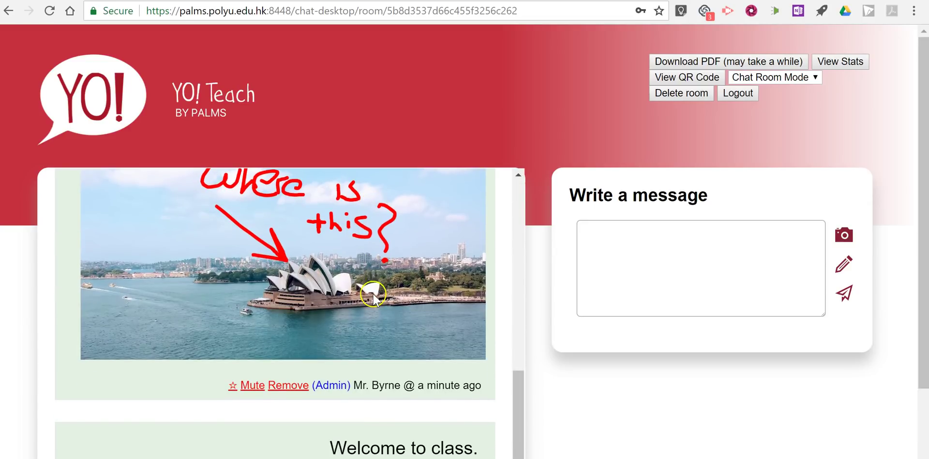
click(232, 386)
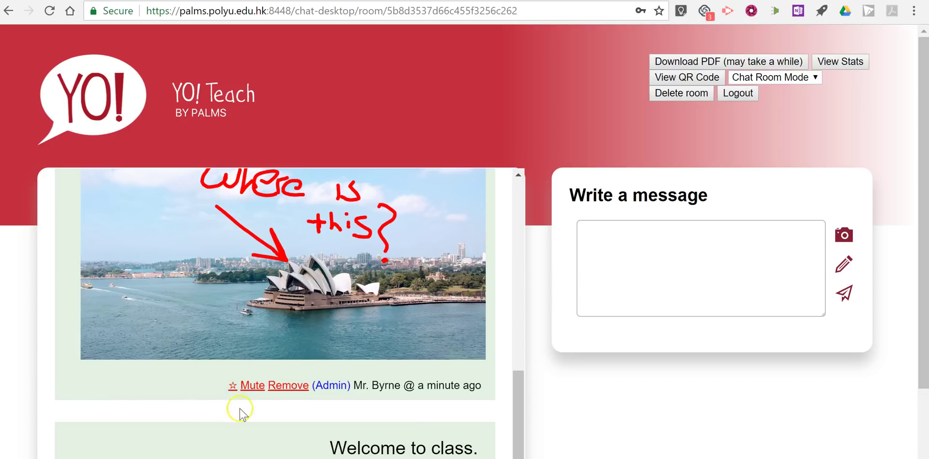
scroll(426, 380, down, 2)
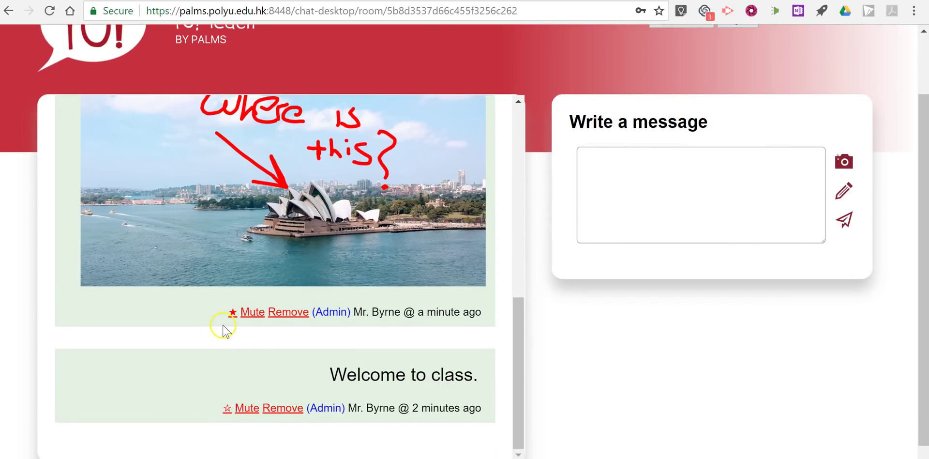
scroll(387, 353, up, 5)
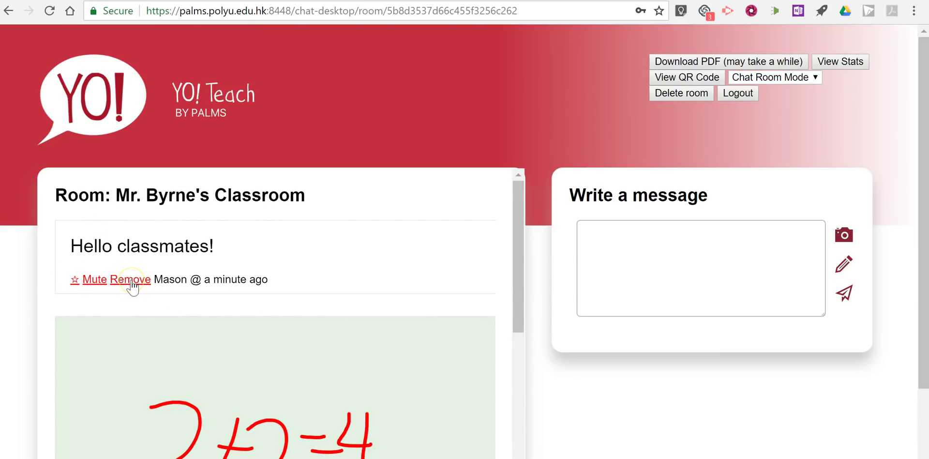
Change the Chat Room Mode to Voting Mode and confirm, giving each message a 0 vote count.
click(688, 95)
click(784, 79)
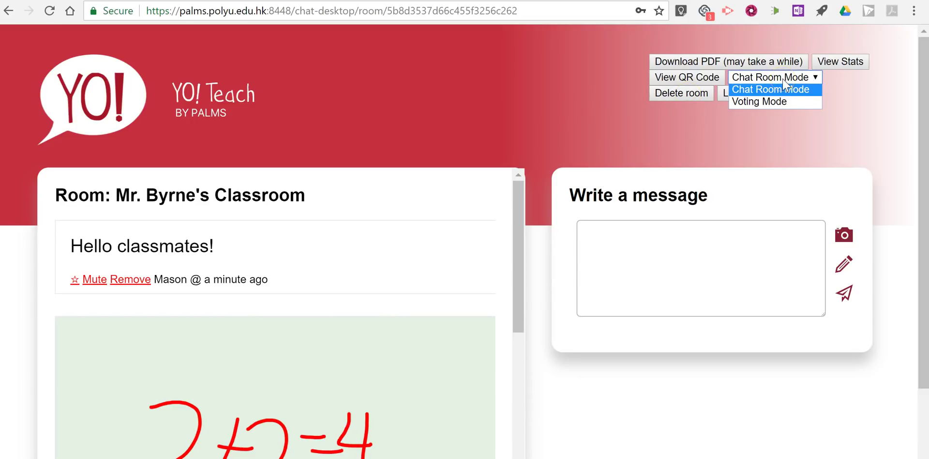
click(787, 99)
click(783, 108)
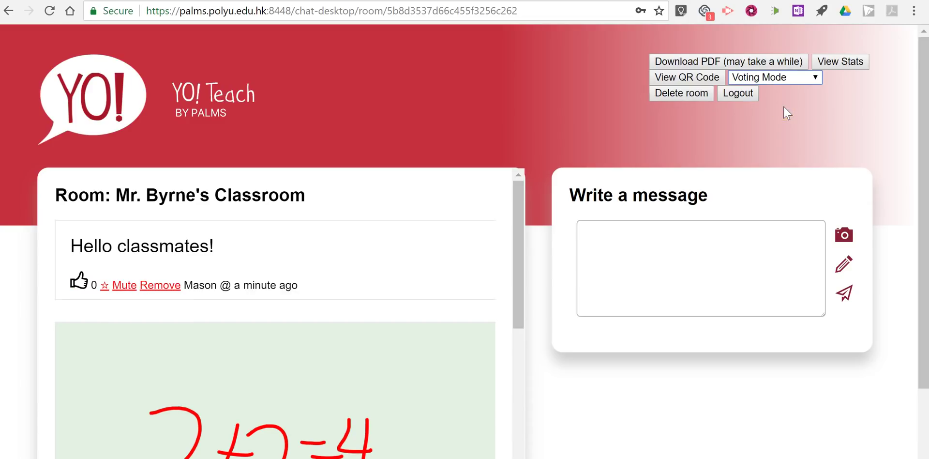
click(728, 134)
Thumbs-up the teacher's 'Welcome to class.' message, raising its vote count to 1.
click(79, 282)
scroll(87, 295, down, 7)
scroll(203, 285, down, 1)
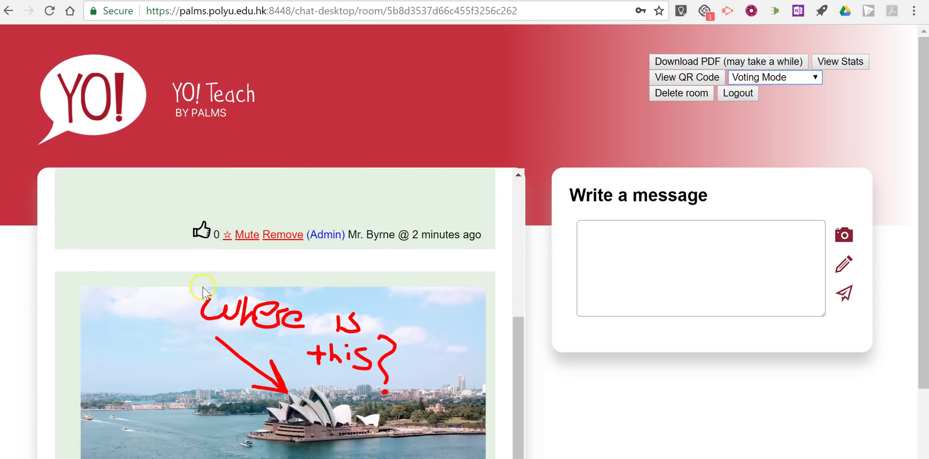
scroll(179, 309, down, 3)
scroll(203, 376, down, 2)
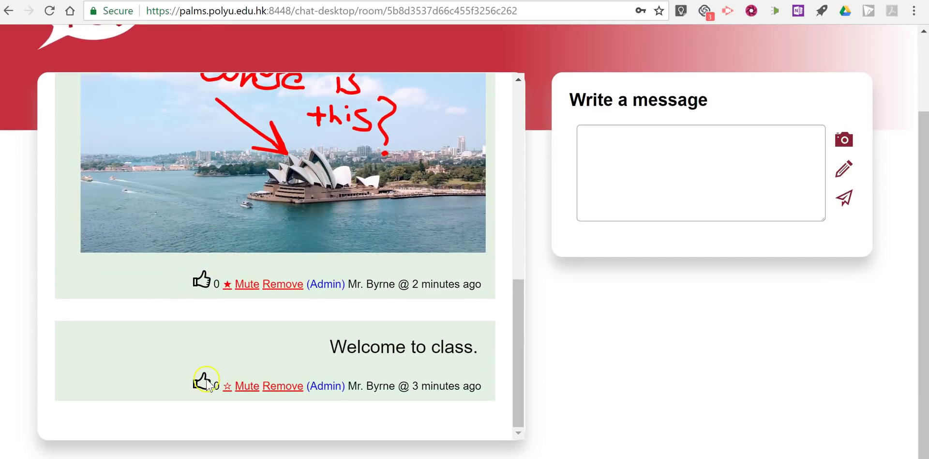
click(203, 383)
scroll(119, 303, up, 10)
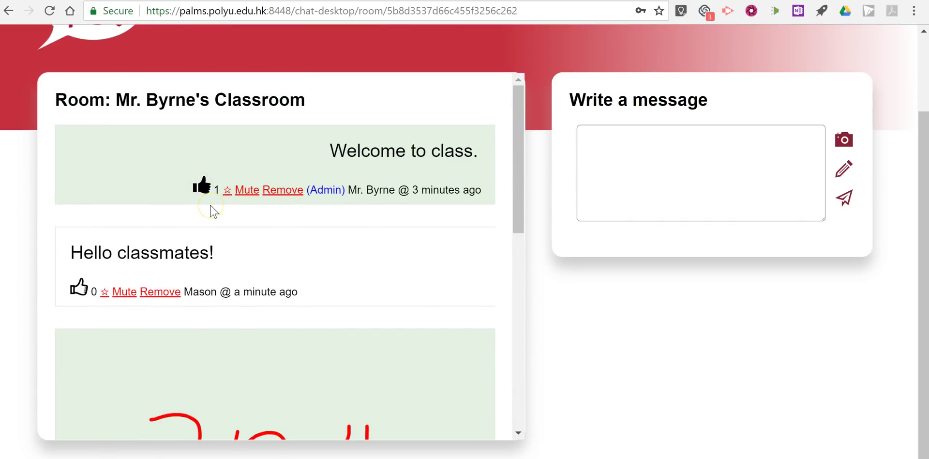
From the student's window, vote for 'Hello classmates!' (1) and 'Welcome to class.' (2).
mouse_move(404, 458)
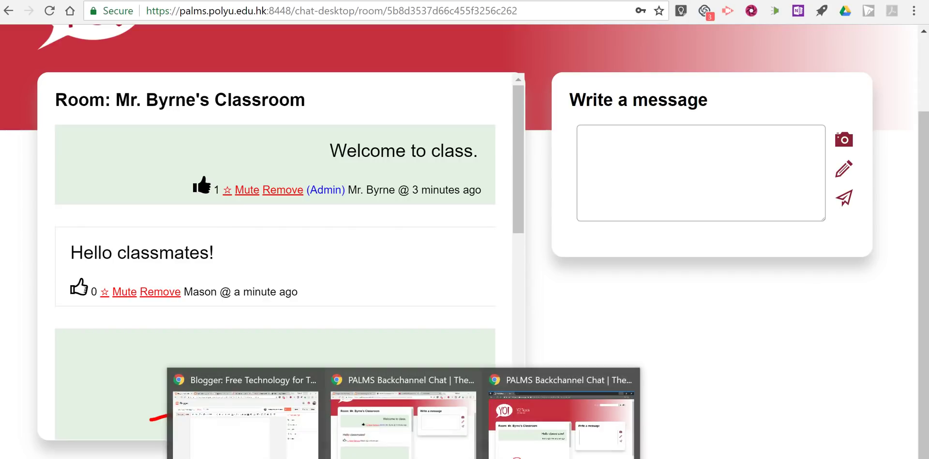
click(549, 436)
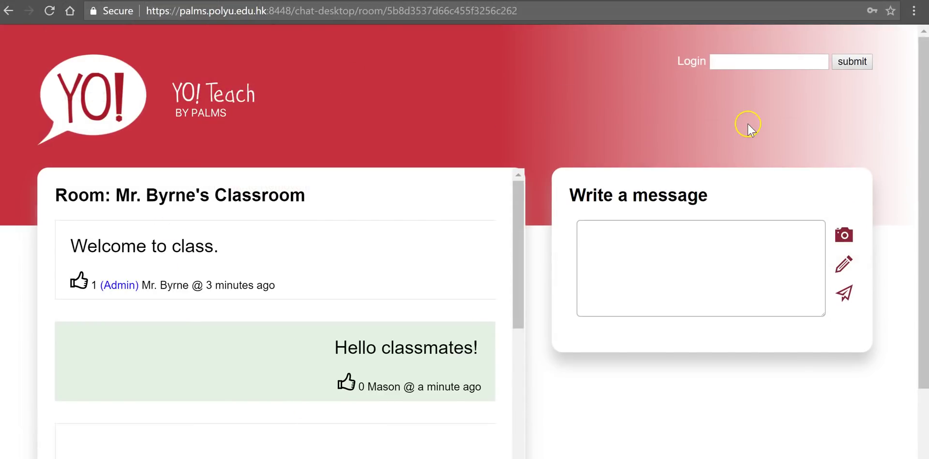
click(341, 383)
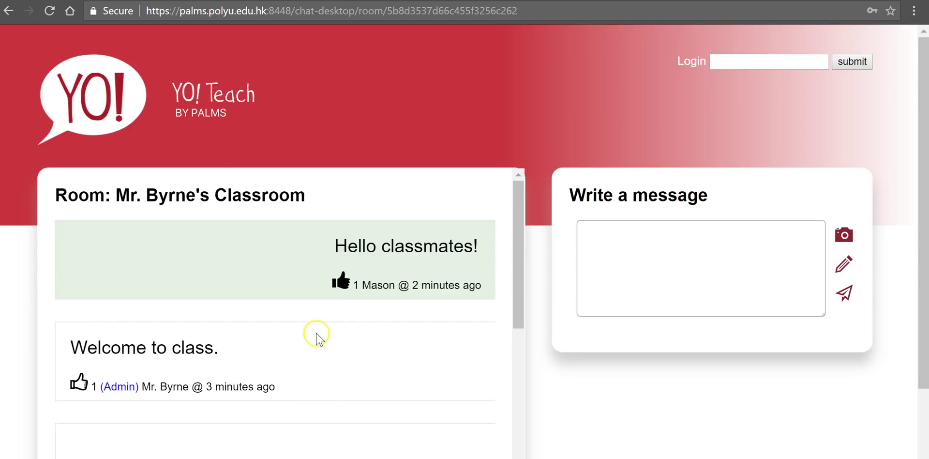
click(78, 383)
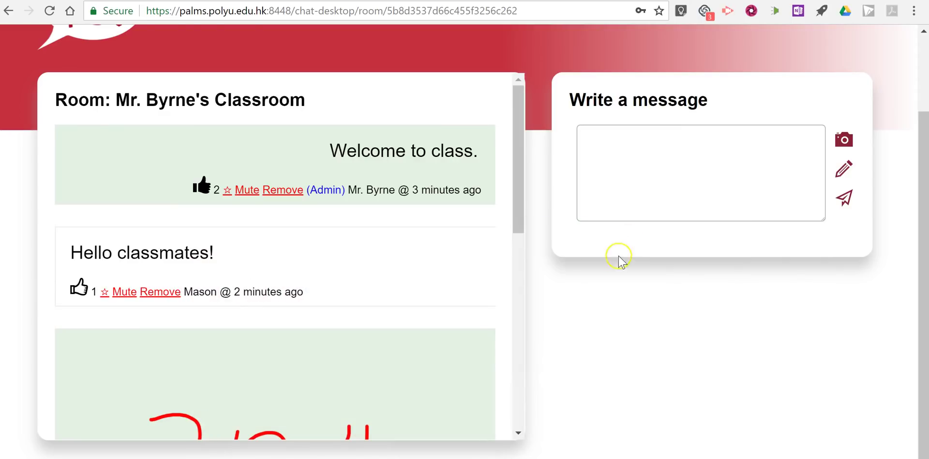
scroll(617, 259, up, 2)
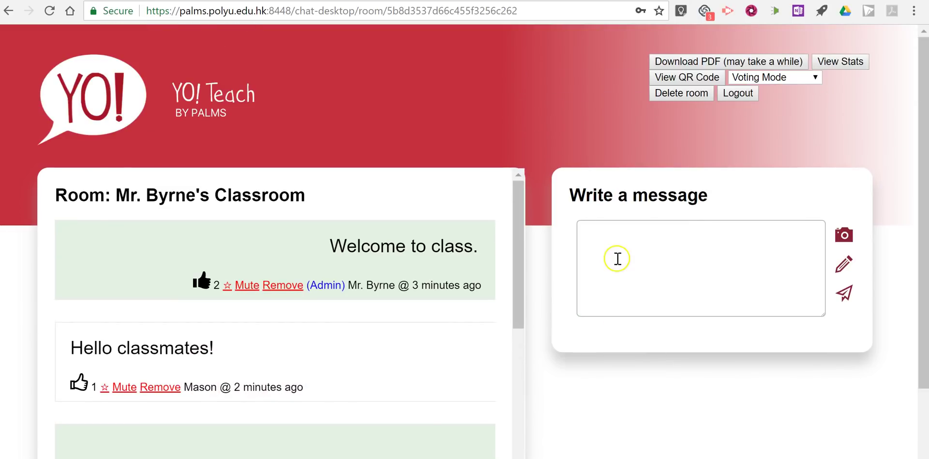